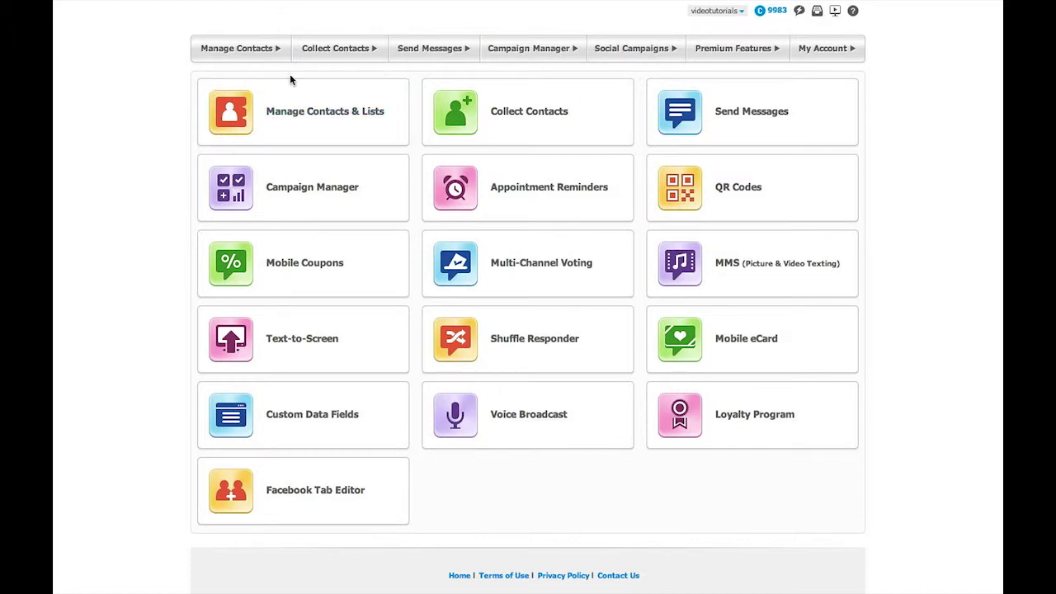
- Bring up the Collect Contacts dropdown in the top navigation bar
mouse_move(381, 56)
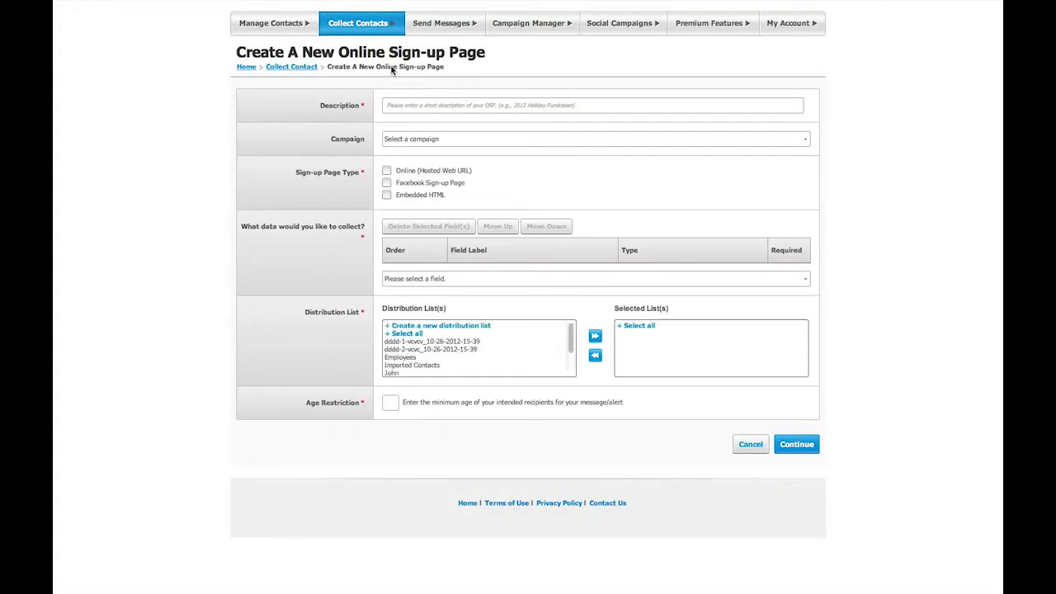
- Enter TestingCampaign as the new sign-up page's description
click(394, 101)
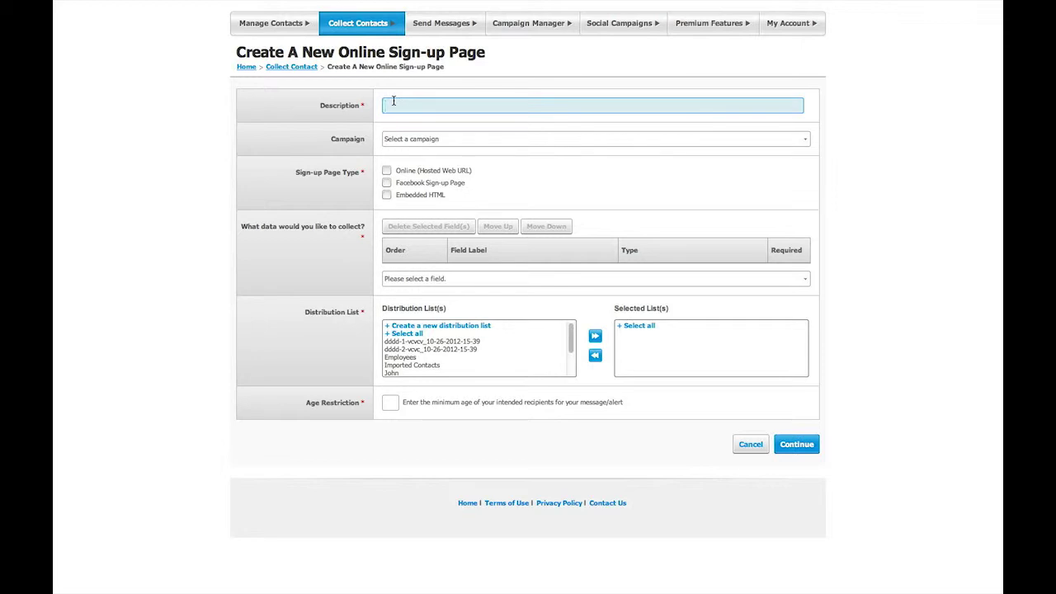
text(TestingCampaign)
- Check Online (Hosted Web URL) and Embedded HTML, and set the URL ending to TestCampaign
click(386, 171)
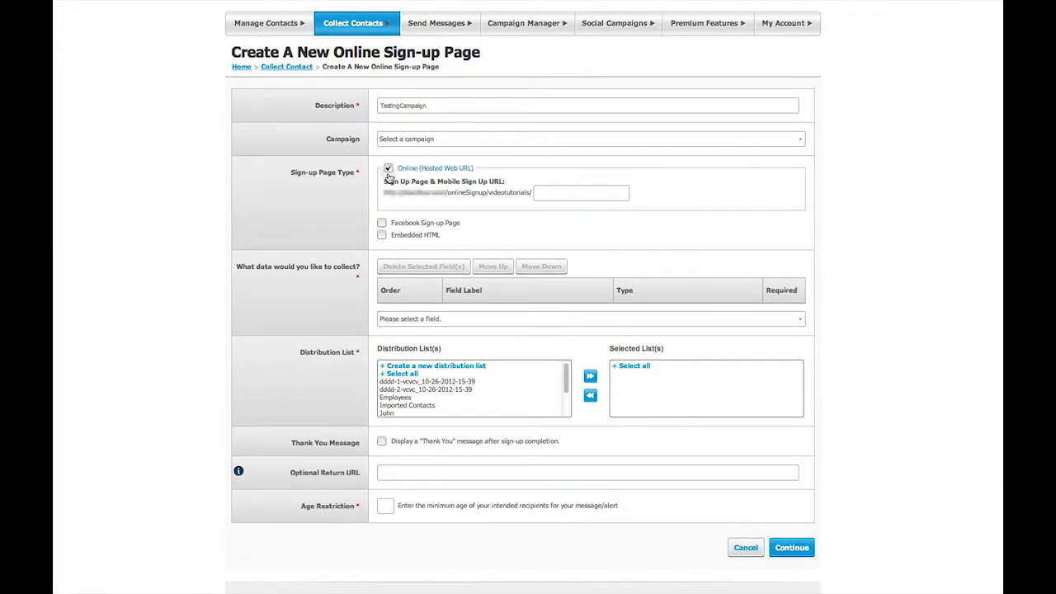
click(385, 238)
click(543, 192)
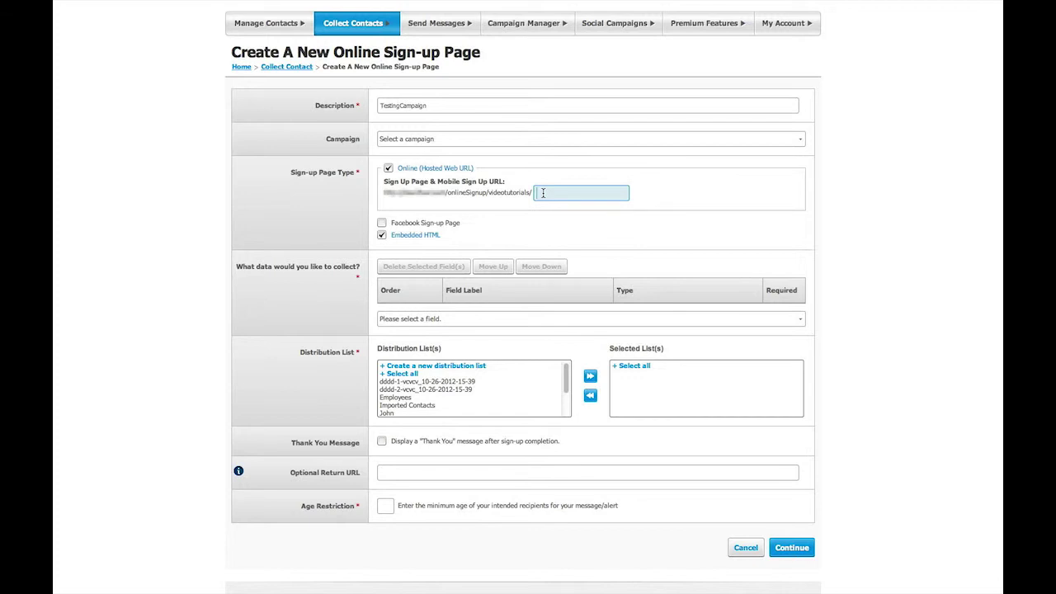
text(TestCampaign)
- Add Email Address, then Mobile Number (Text & Voice Messaging), as the collected fields
click(421, 318)
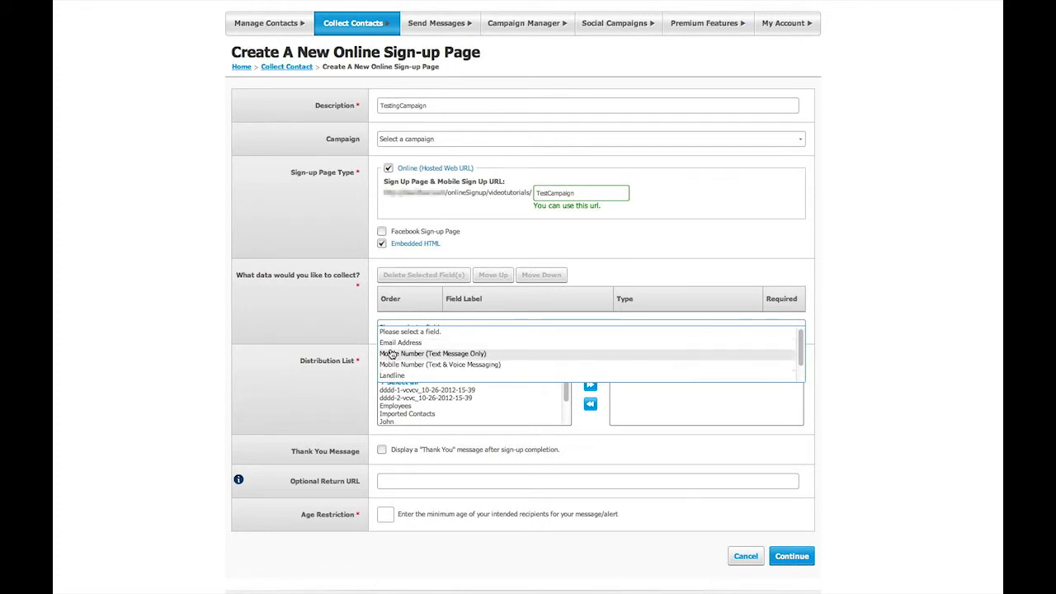
click(390, 343)
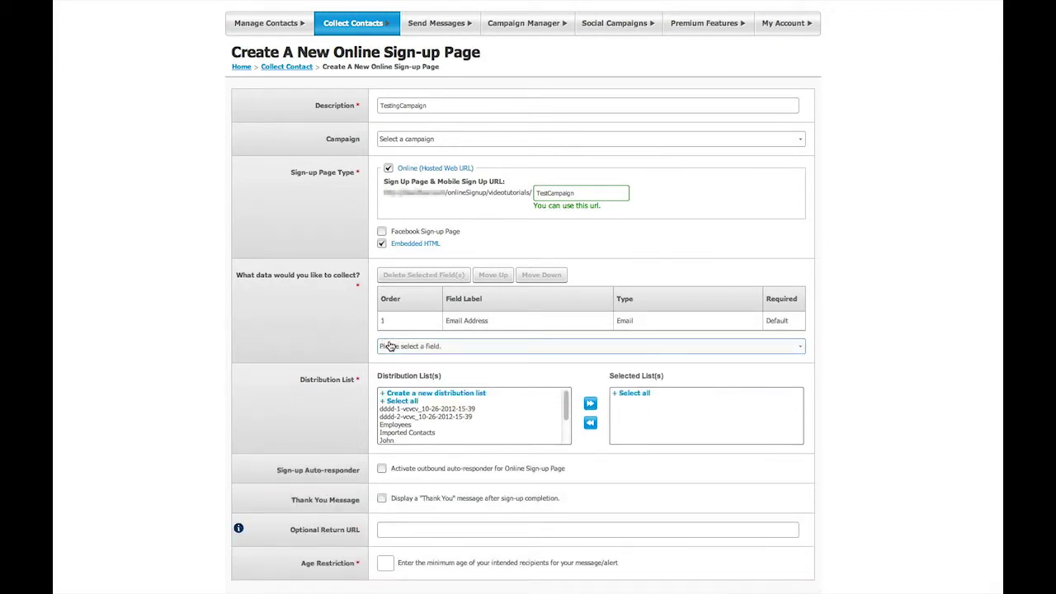
click(455, 326)
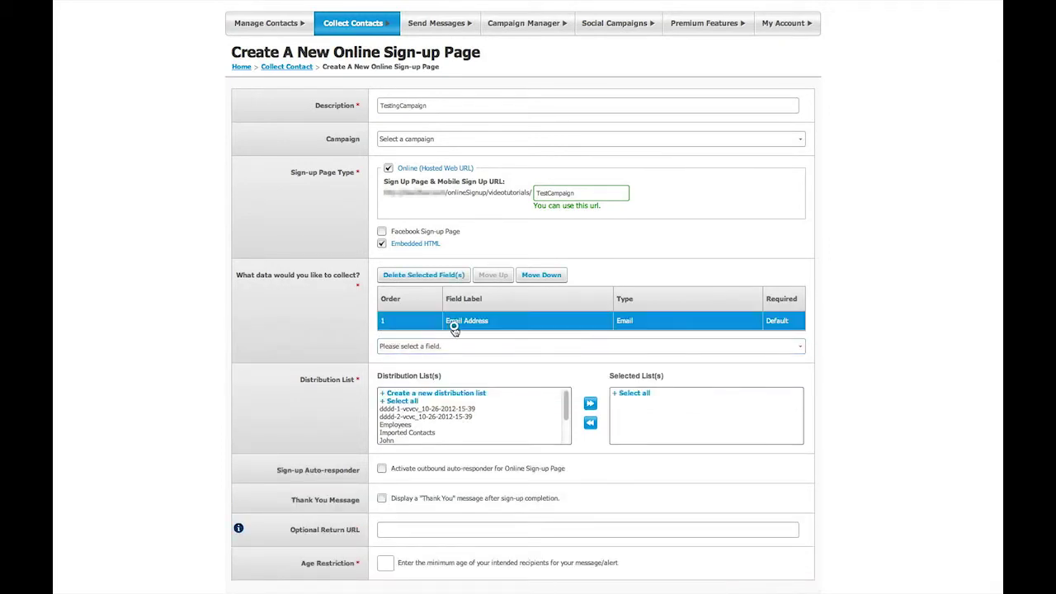
click(444, 277)
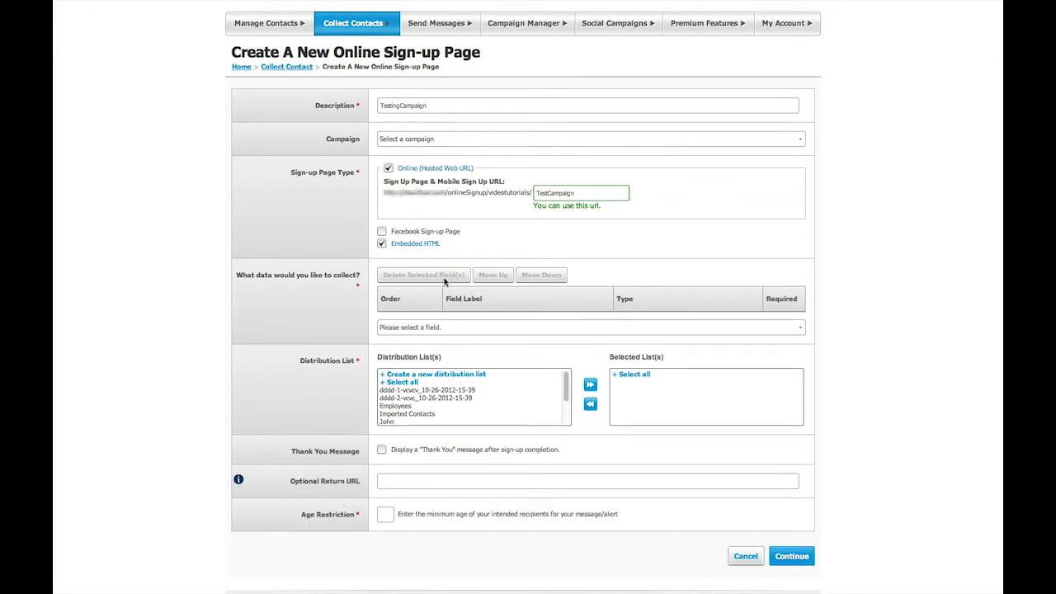
click(444, 328)
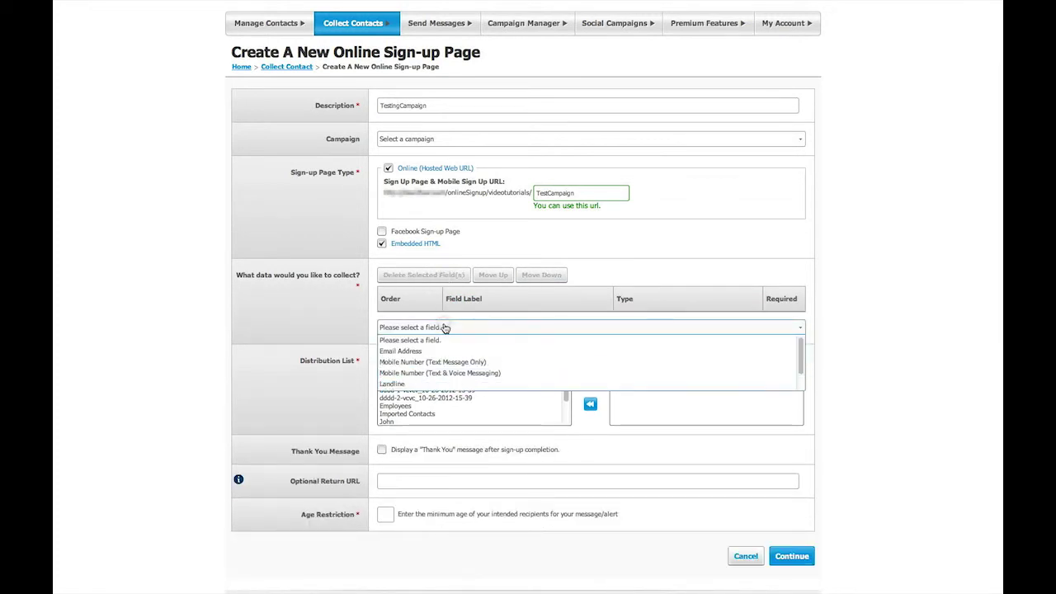
click(445, 350)
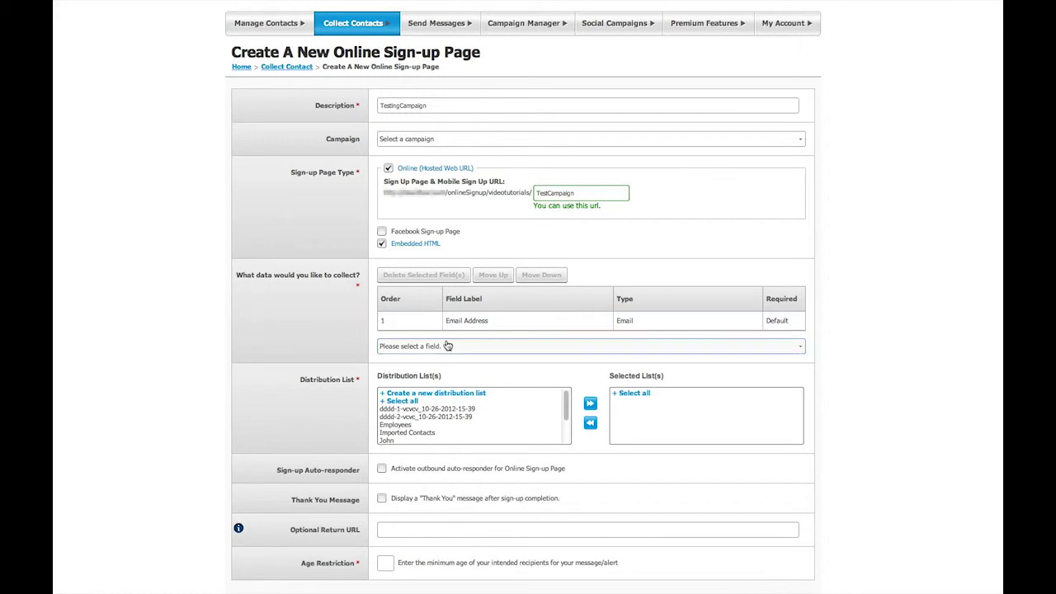
click(446, 346)
click(449, 381)
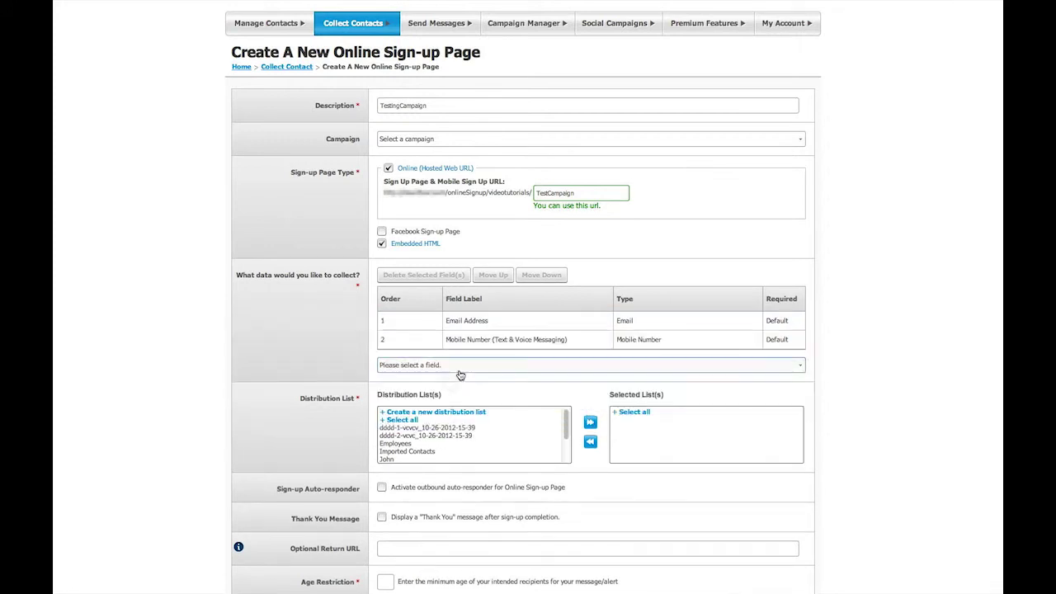
click(482, 433)
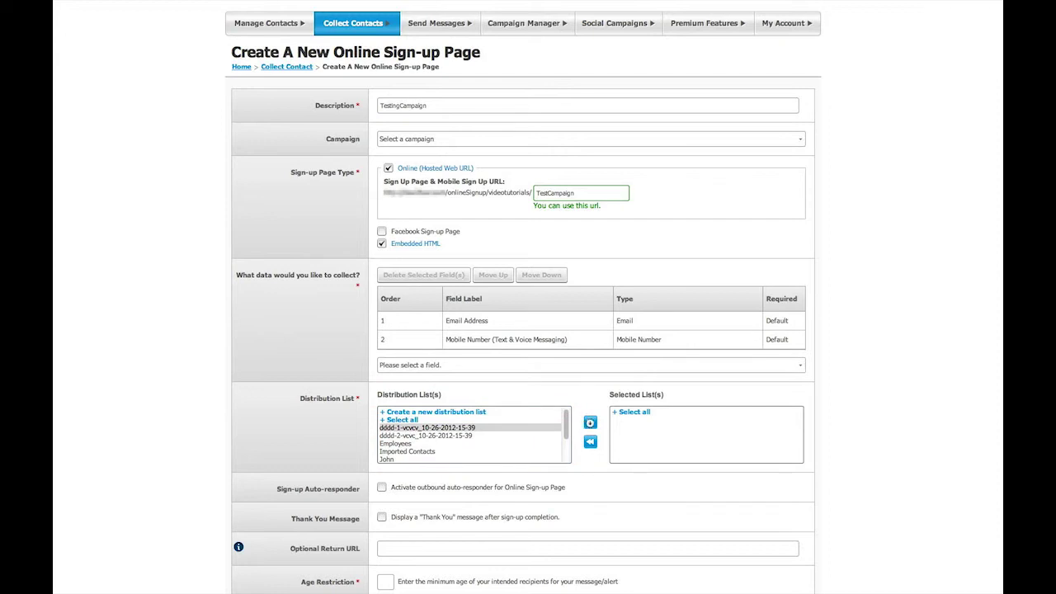
click(588, 422)
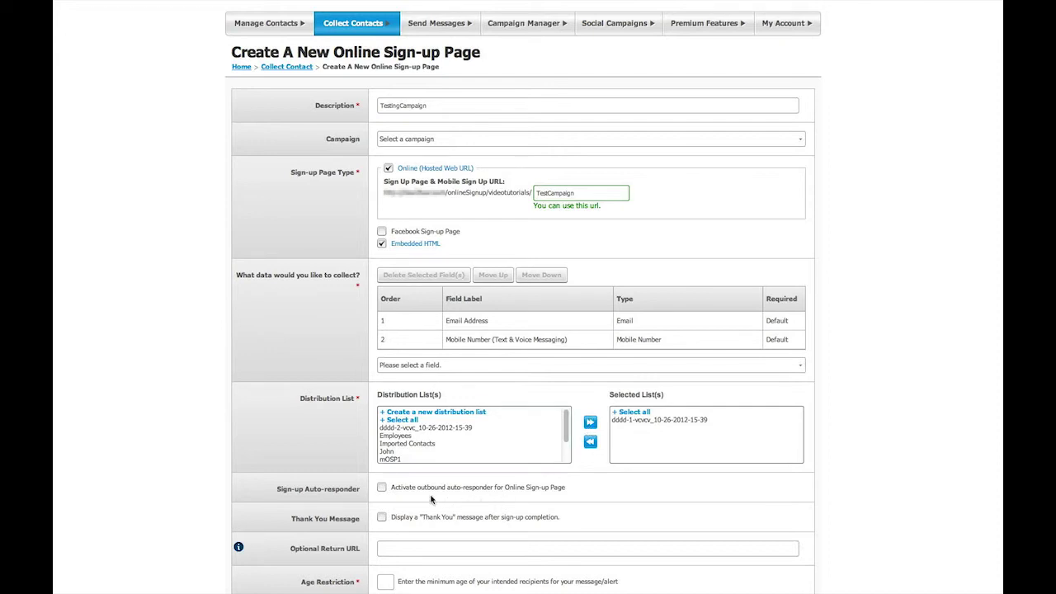
click(381, 488)
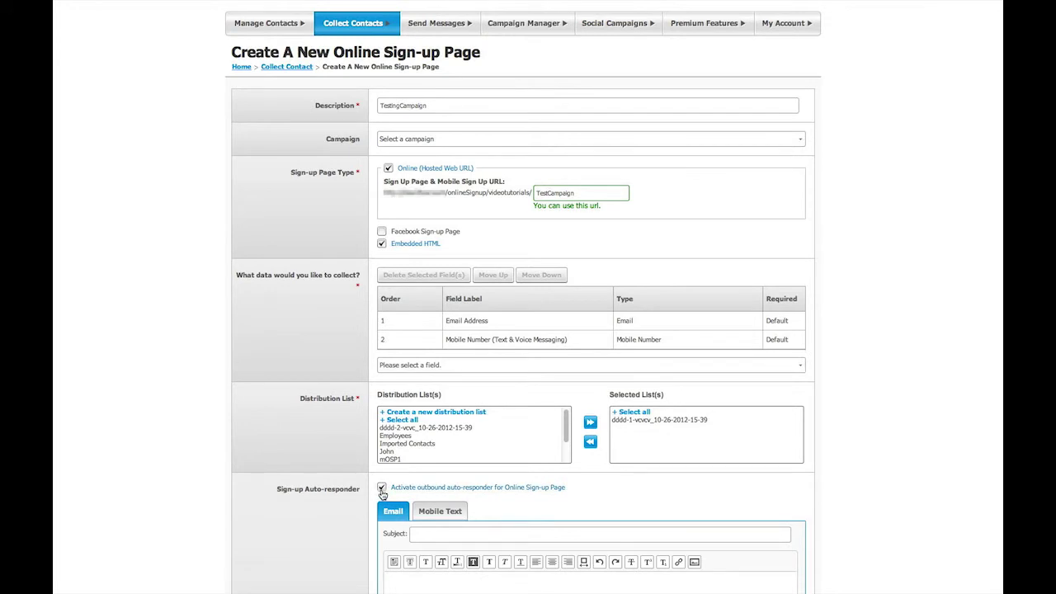
click(381, 488)
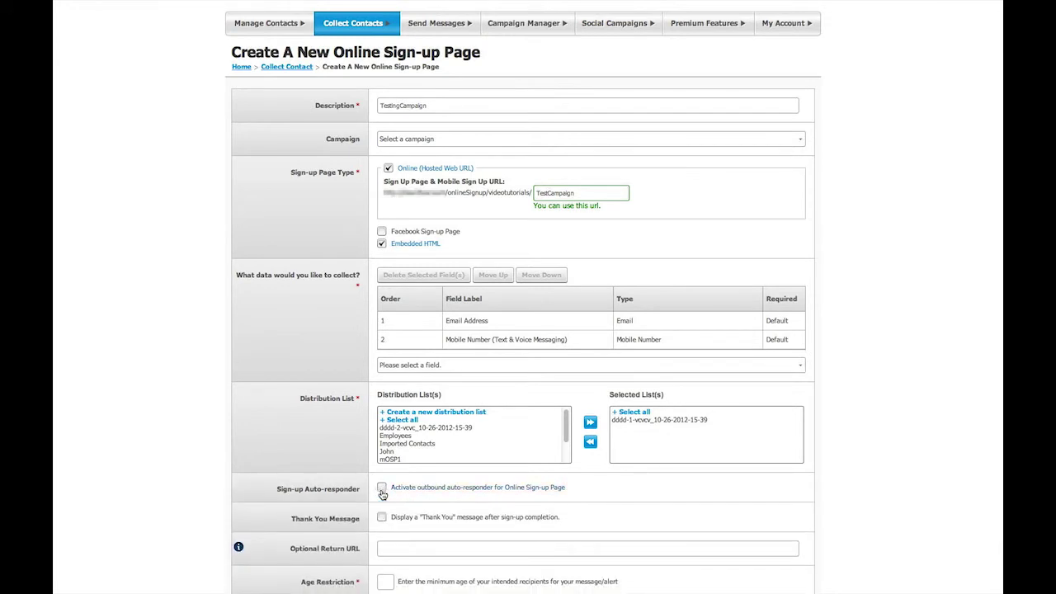
click(381, 516)
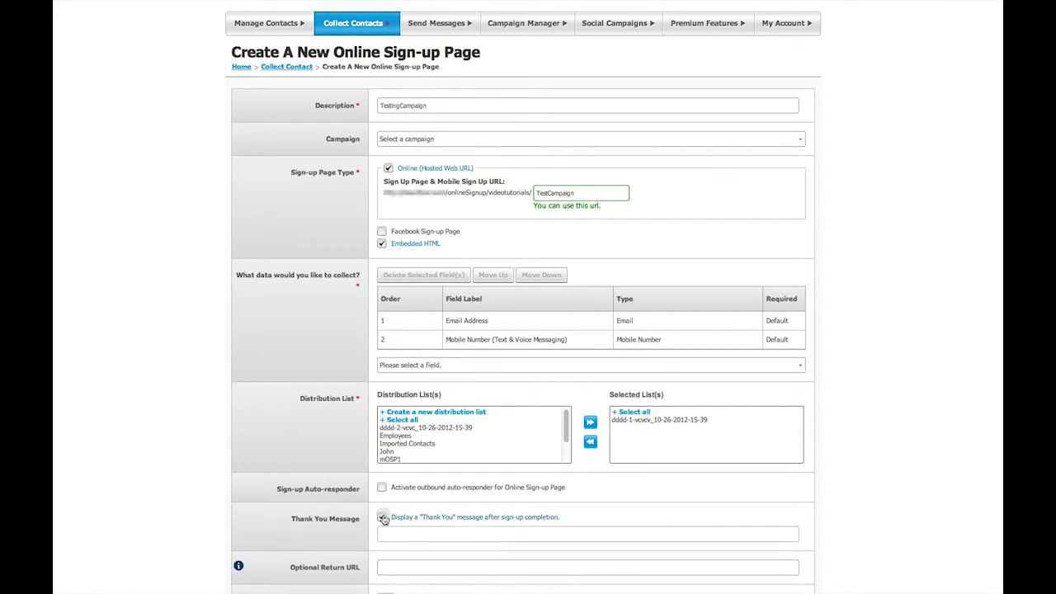
click(385, 529)
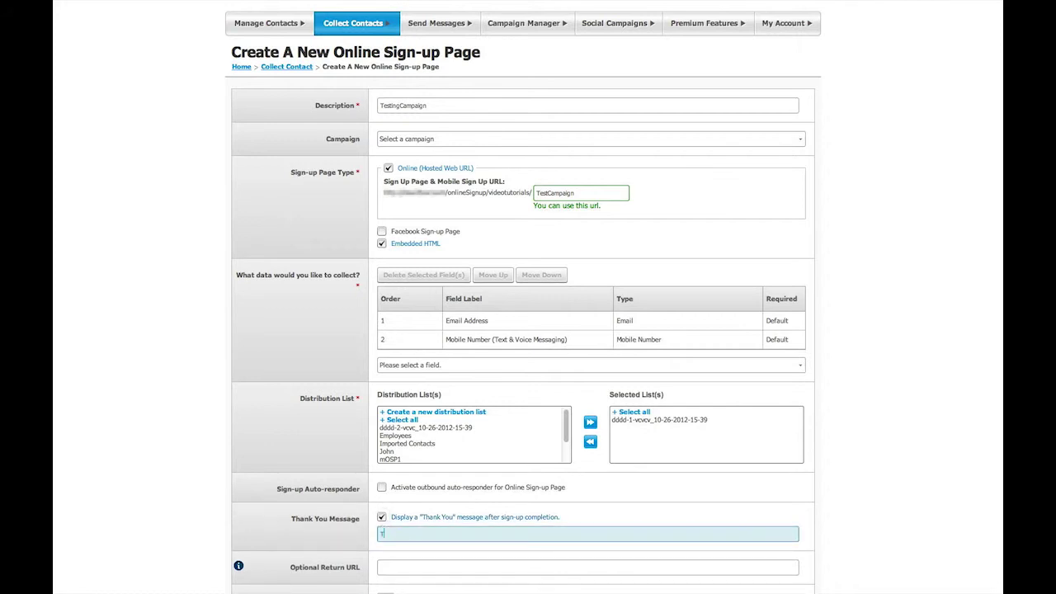
text(Thank You !)
scroll(523, 297, down, 2)
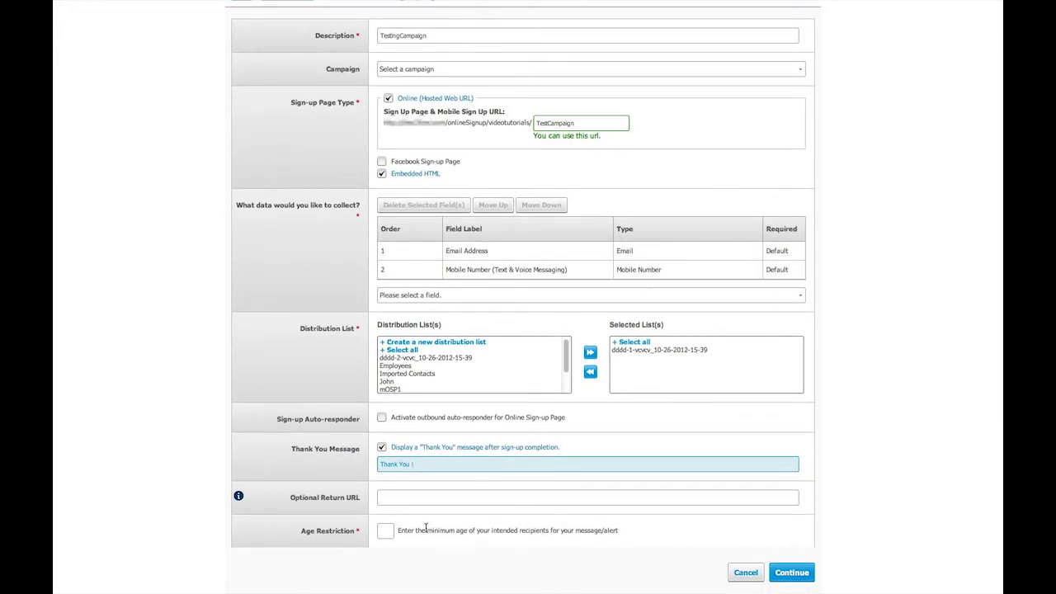
click(433, 499)
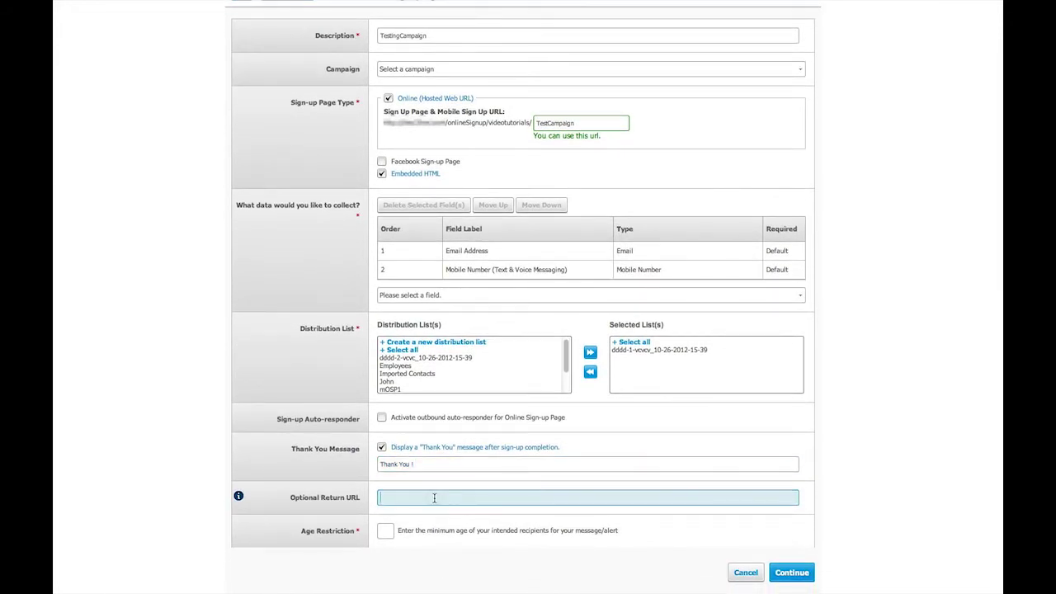
text(www.thankyou.org)
- Set the minimum age to 18, continue to page design, and choose the Note template
click(392, 532)
text(18)
click(772, 575)
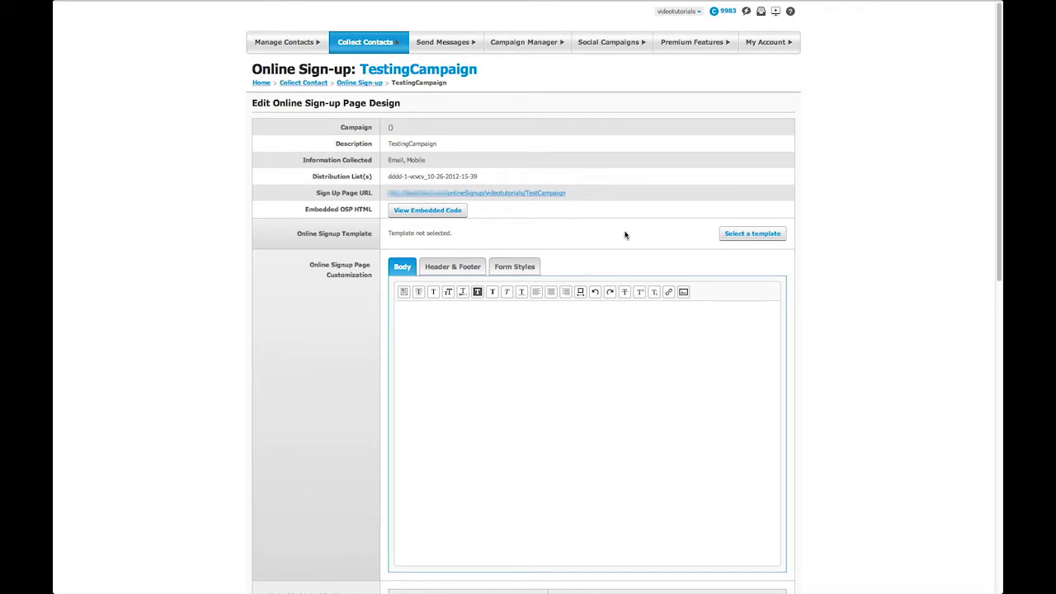
click(726, 233)
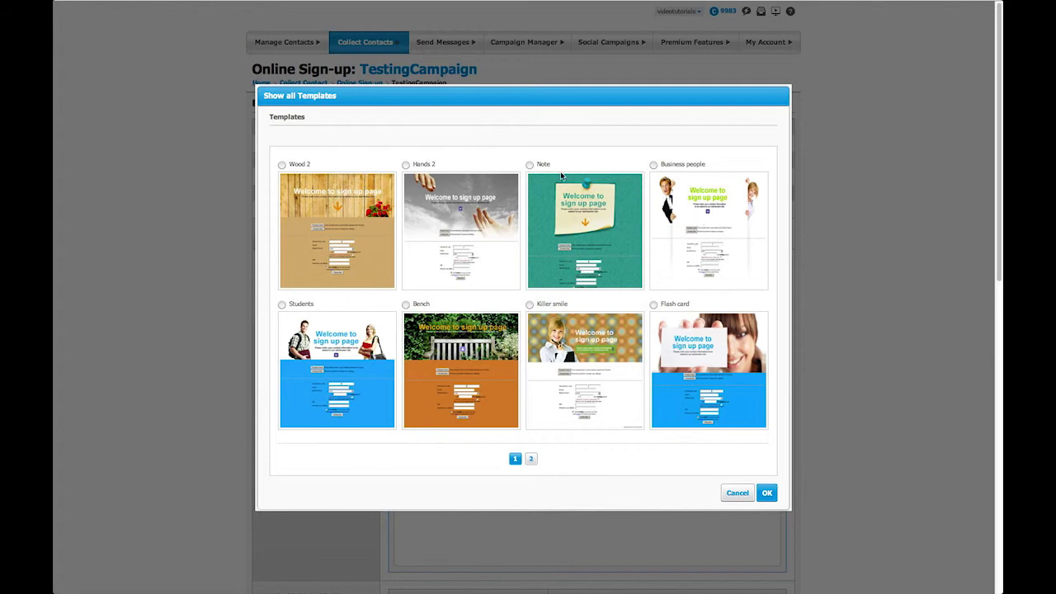
click(529, 166)
- Apply the Note template and select 'Welcome' in the body heading
click(770, 493)
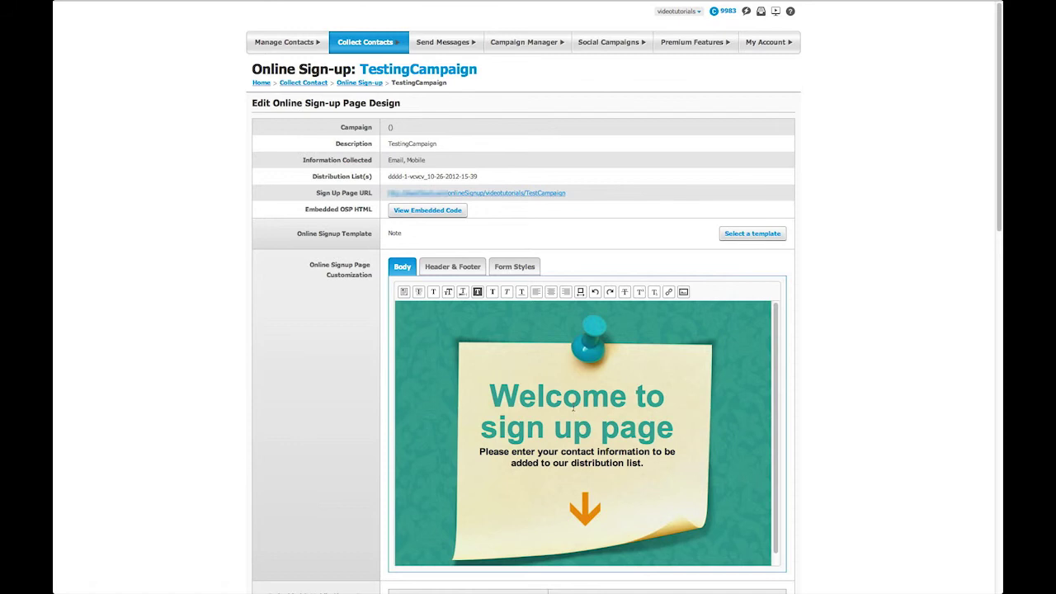
drag(490, 395, 633, 404)
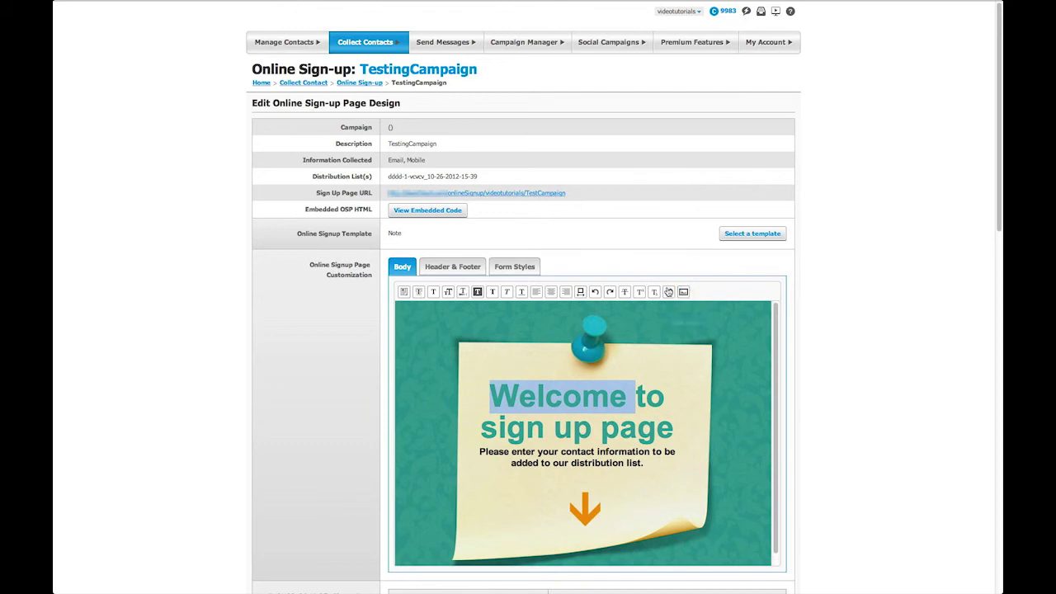
- Review the Header & Footer and Form Styles settings, then scroll down to the Note preview
click(470, 267)
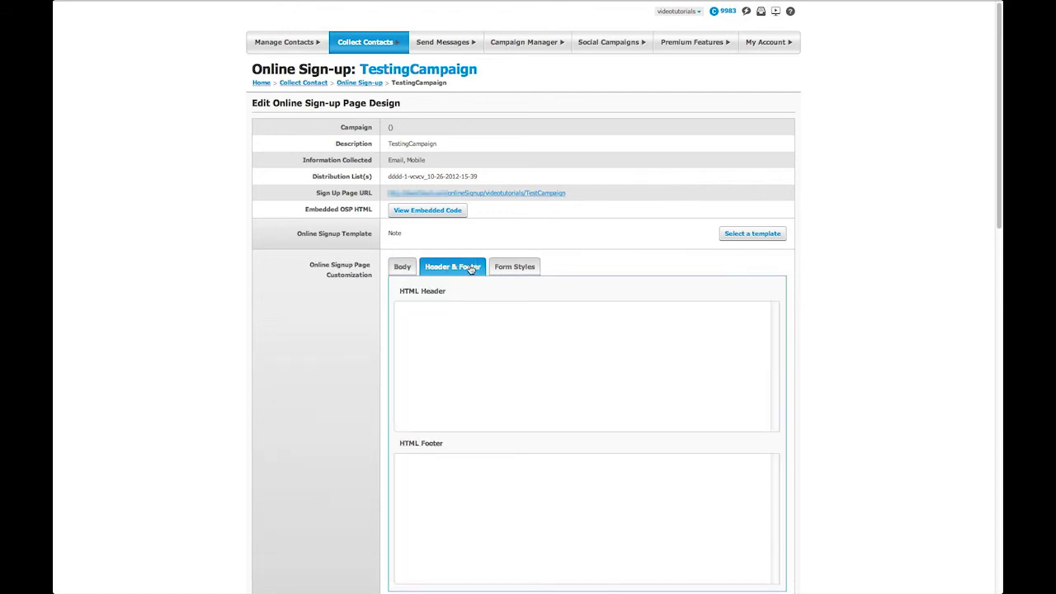
click(499, 267)
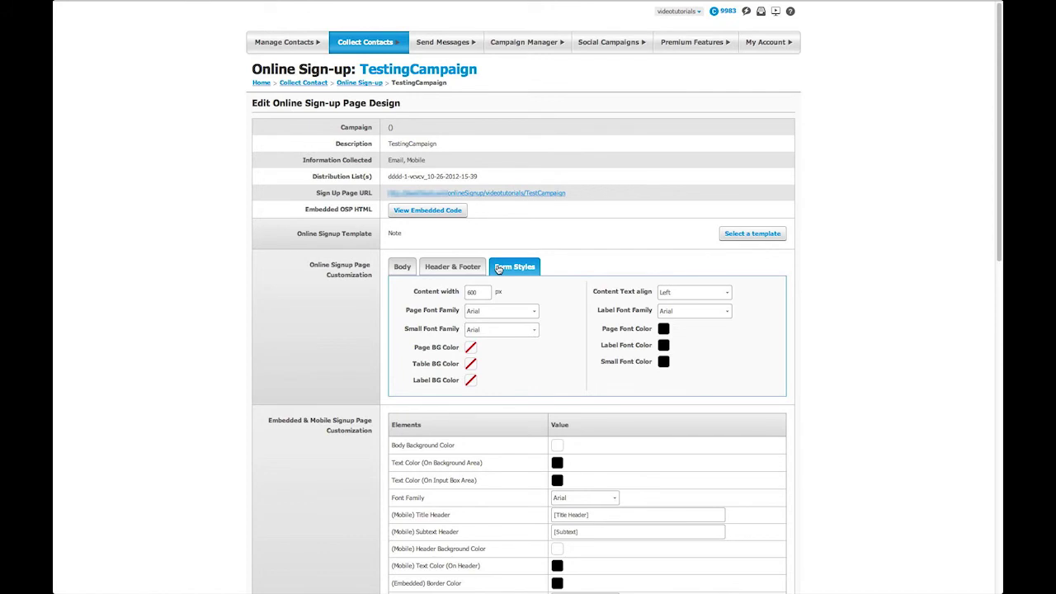
scroll(498, 268, down, 1)
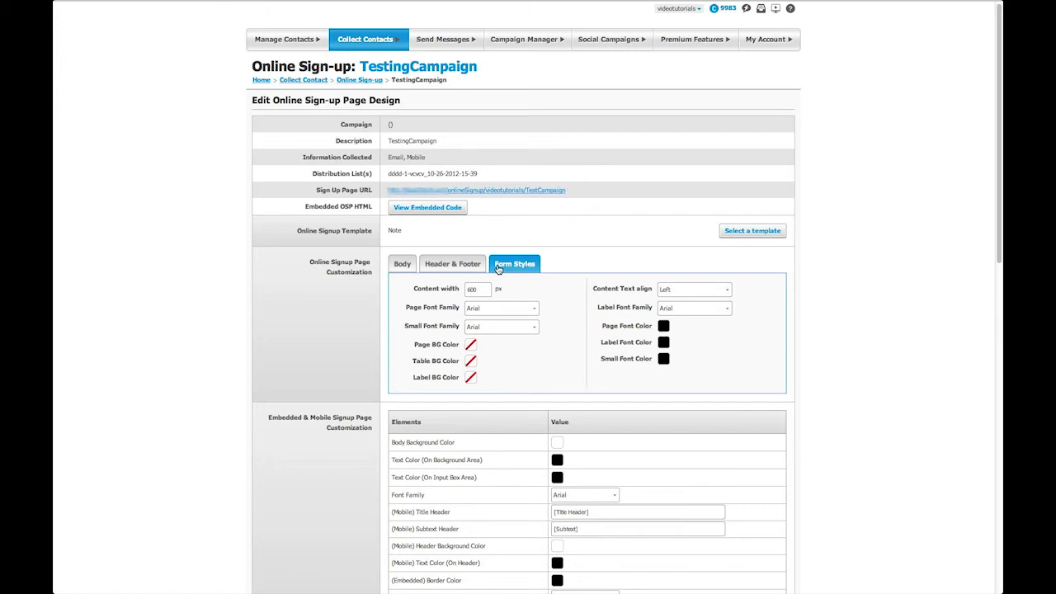
scroll(498, 268, down, 2)
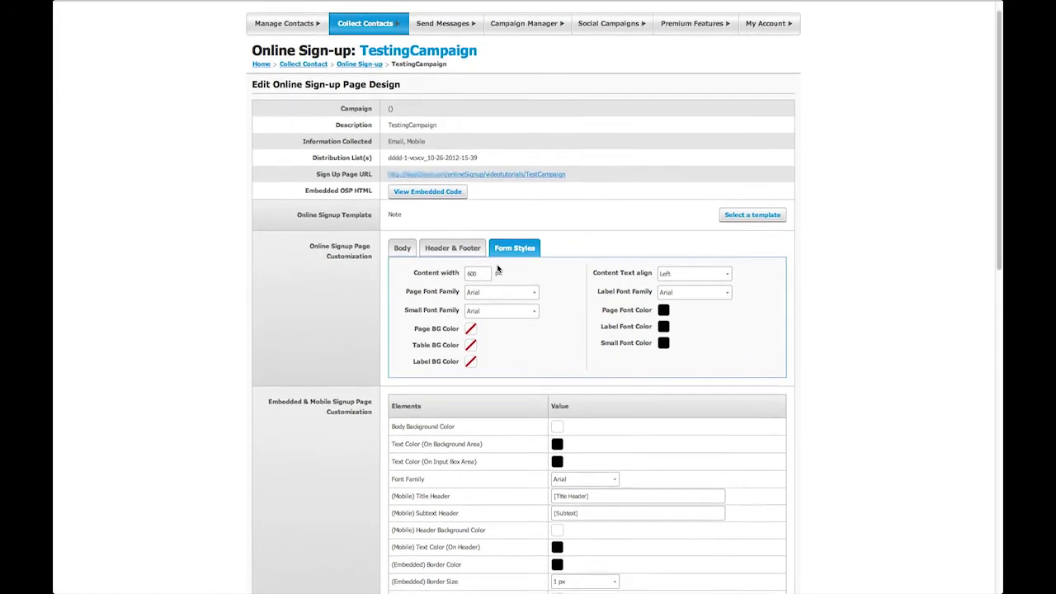
scroll(499, 268, down, 3)
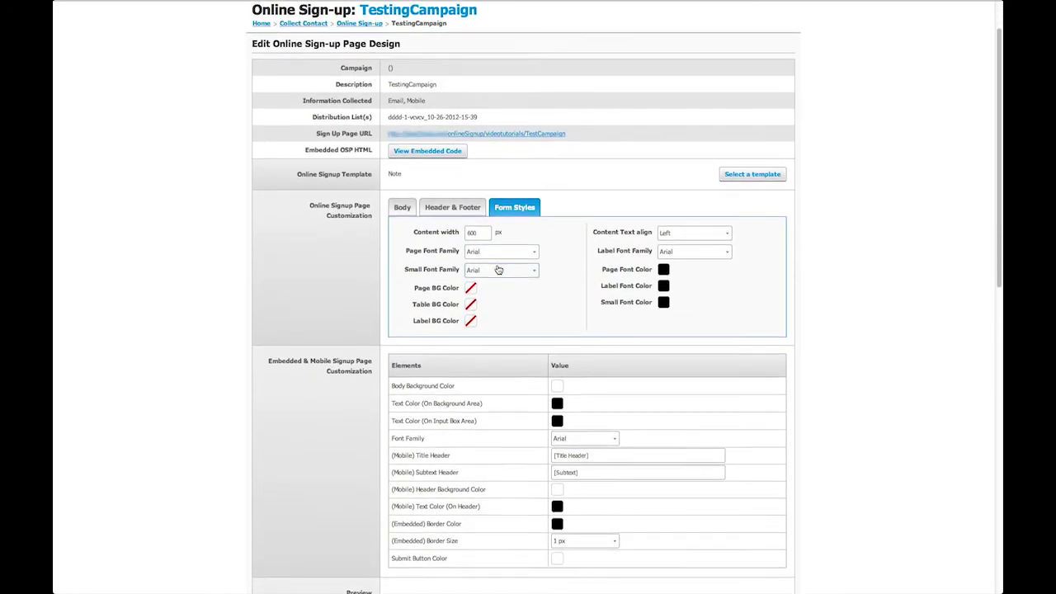
scroll(498, 270, down, 1)
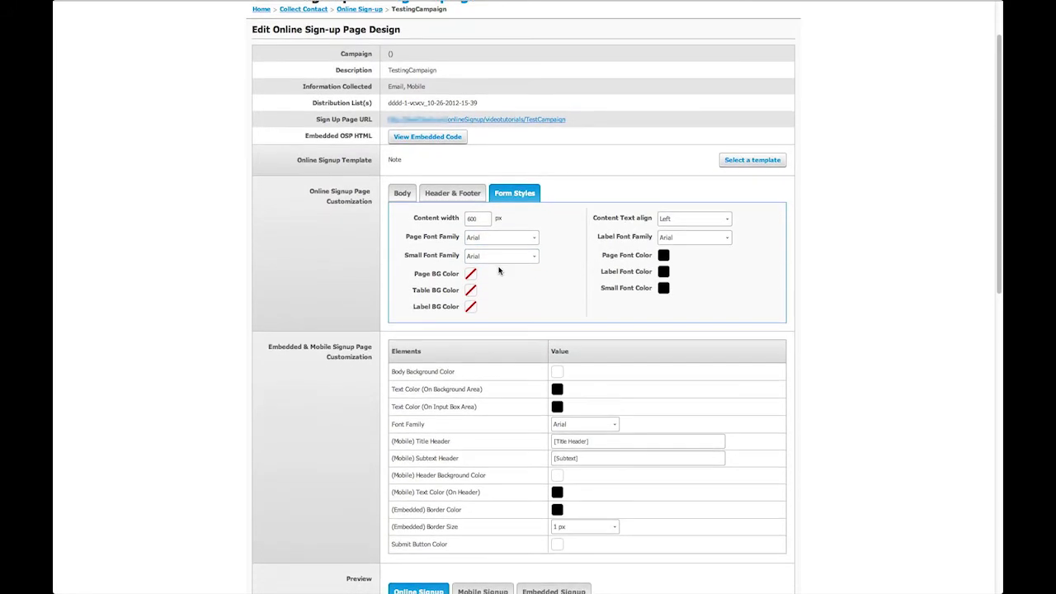
scroll(499, 270, down, 4)
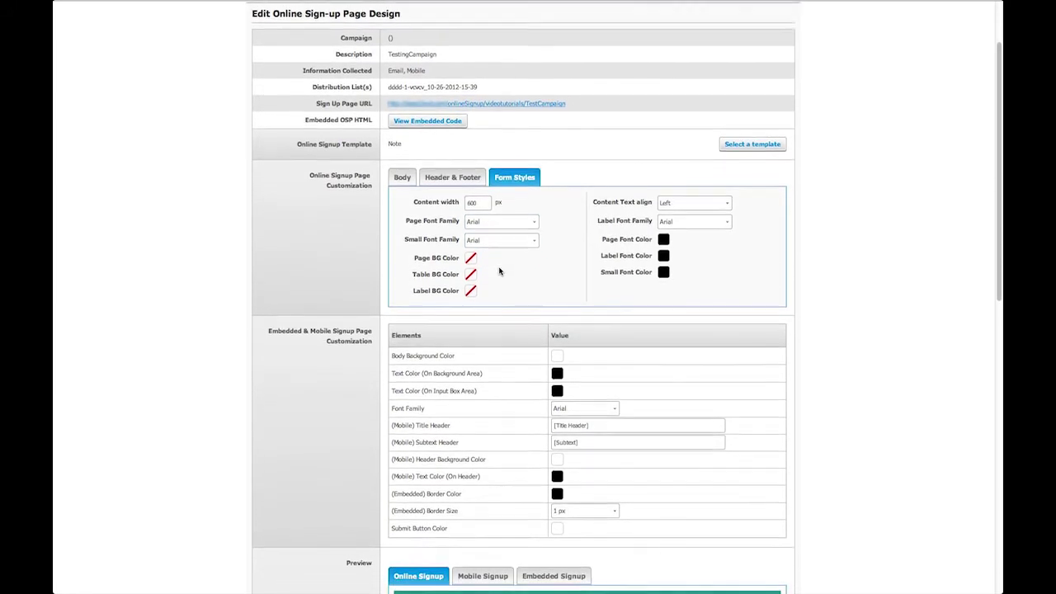
scroll(498, 270, down, 1)
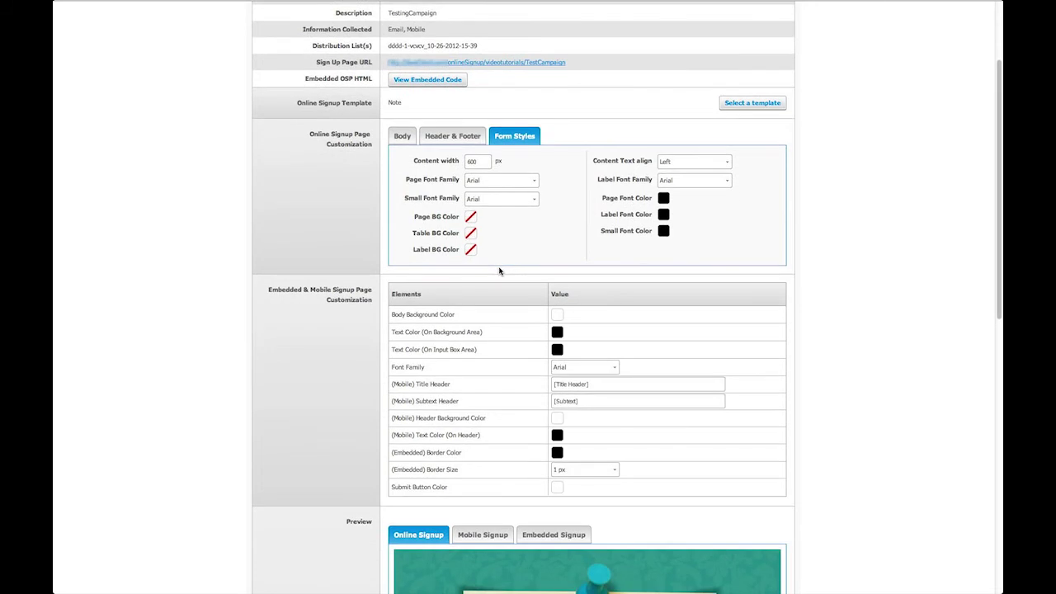
scroll(498, 270, down, 5)
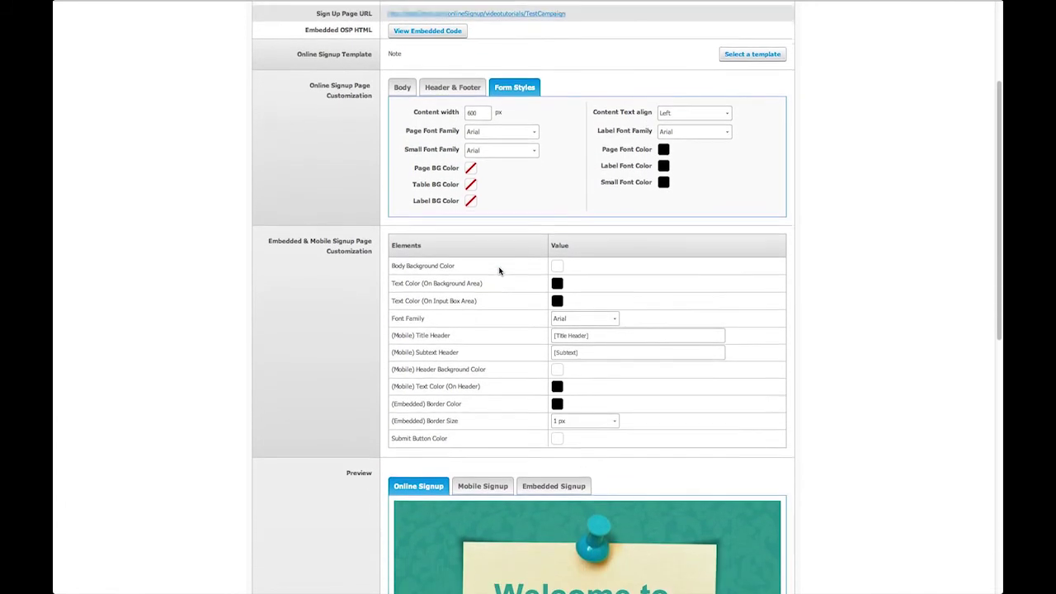
scroll(499, 270, down, 10)
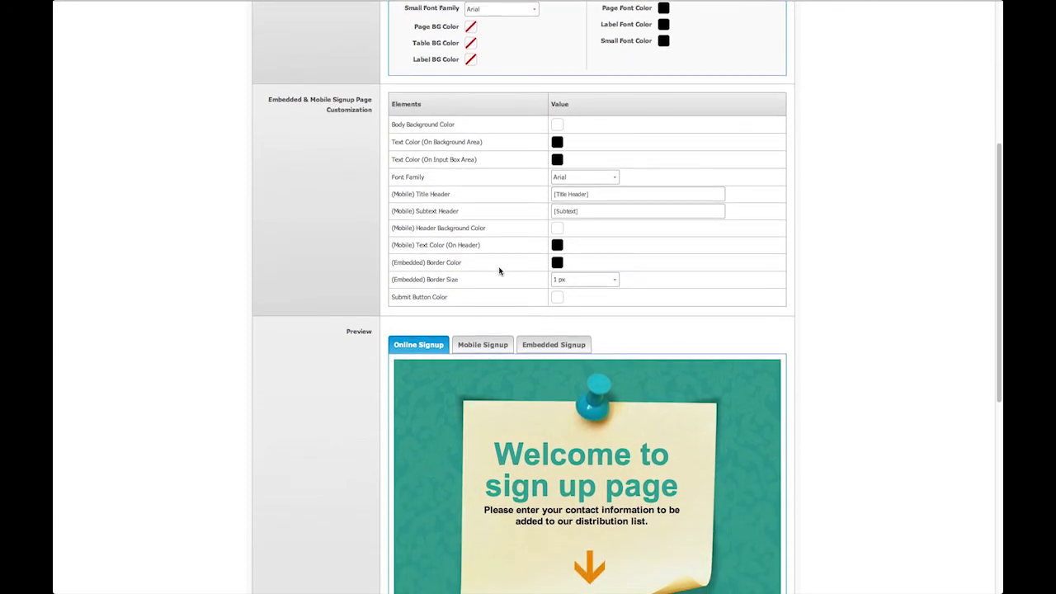